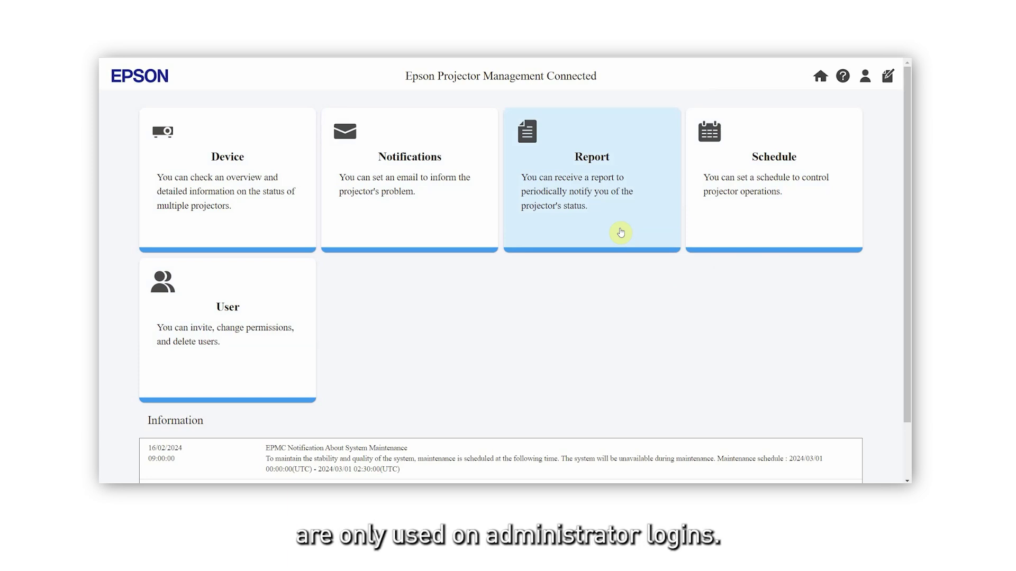
Step: Open the Device section, review the Overview charts, and show the Details table of all 20 projectors
{"action": "left_click", "coordinate": [200, 162]}
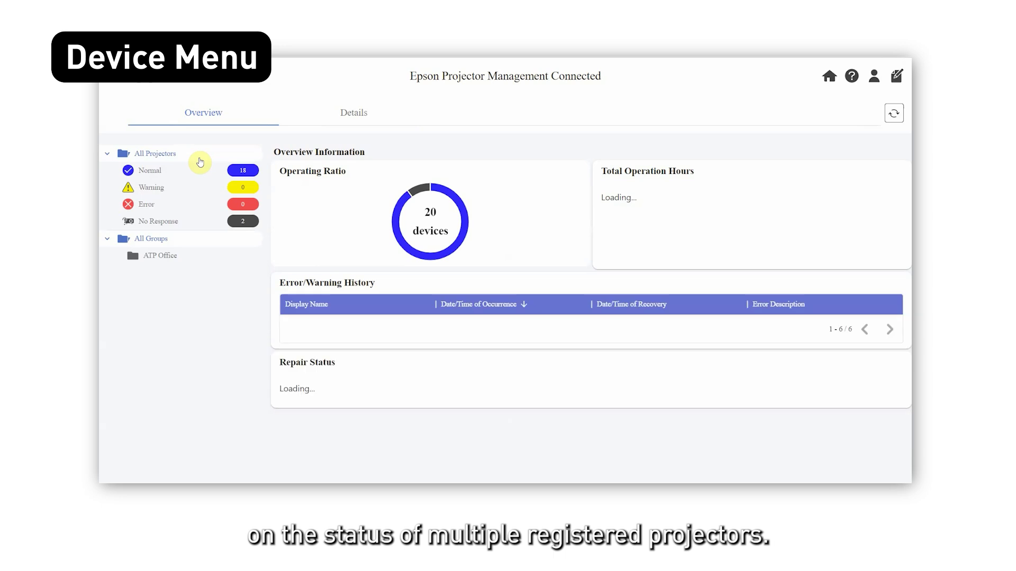
{"action": "scroll", "coordinate": [570, 317], "scroll_direction": "down", "scroll_amount": 3}
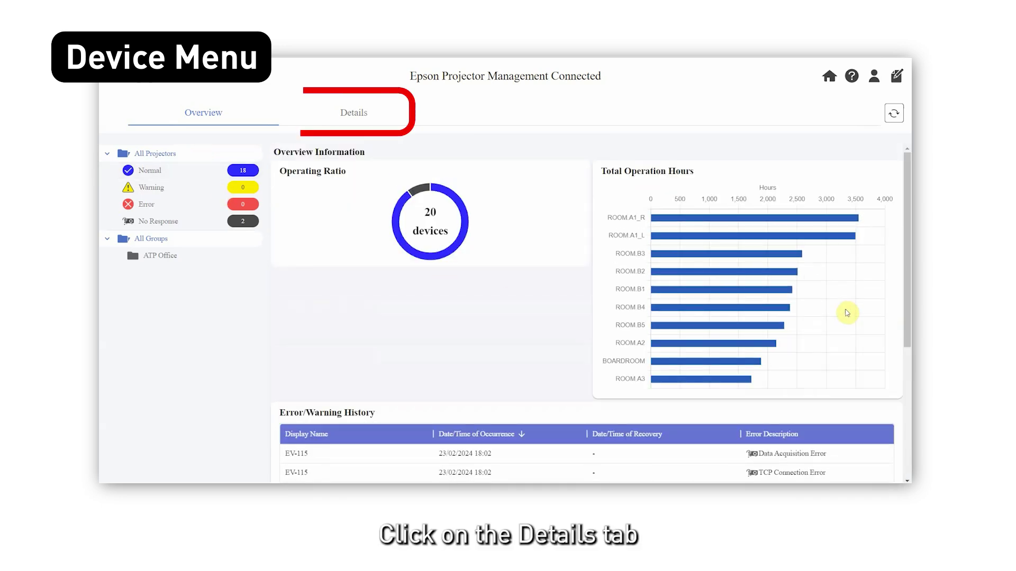
{"action": "left_click", "coordinate": [354, 116]}
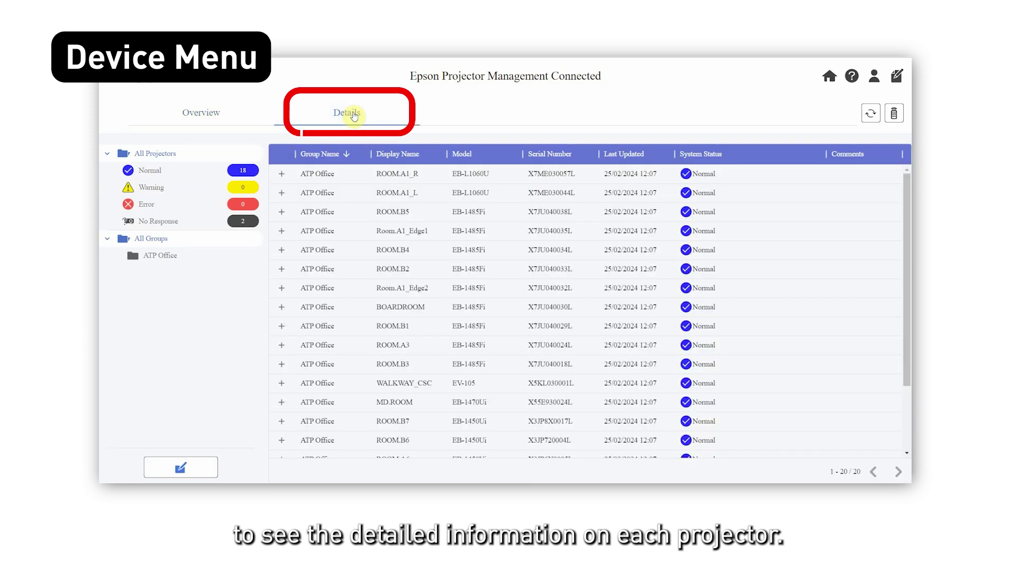
Step: Expand the ROOM.A1_R row to show its detailed projector information
{"action": "left_click", "coordinate": [282, 175]}
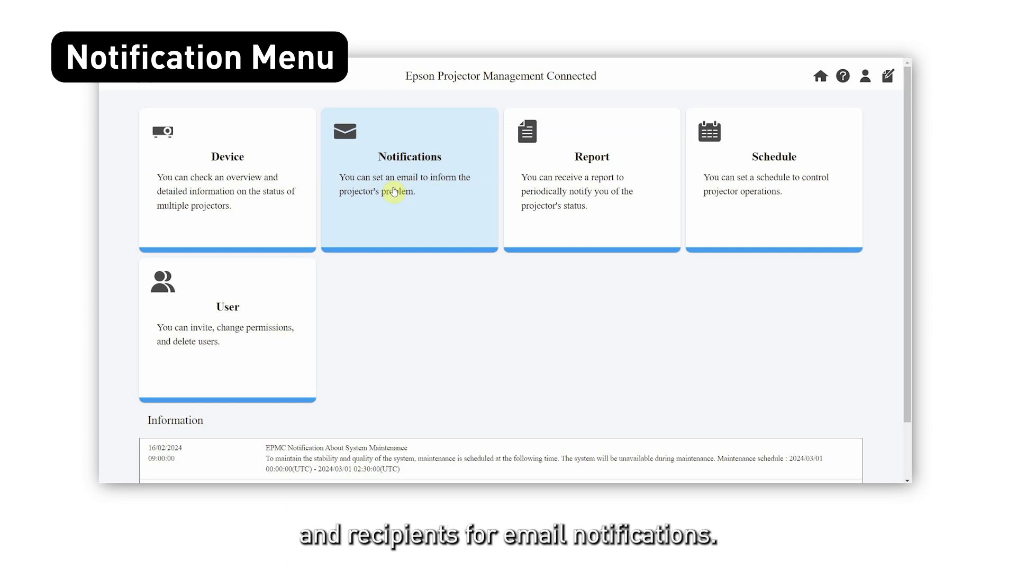
Step: Select the ATP Office group under Notifications and start a new notification for it
{"action": "left_click", "coordinate": [395, 192]}
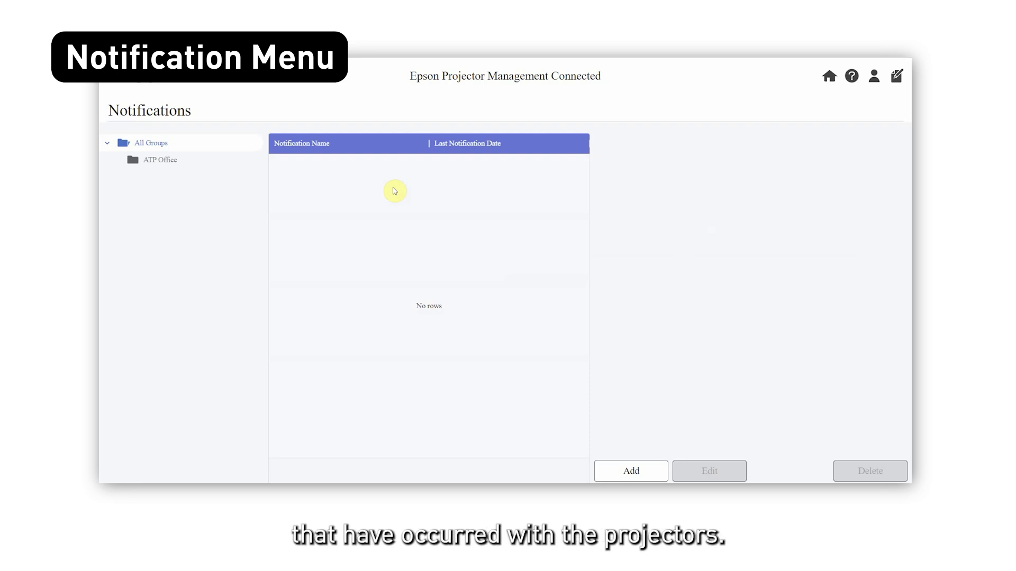
{"action": "left_click", "coordinate": [156, 161]}
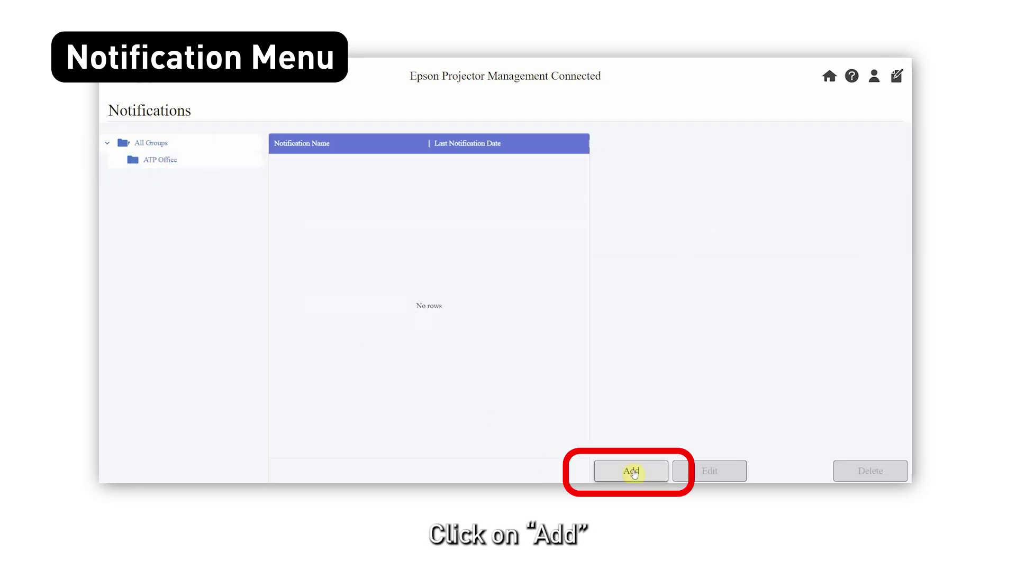
{"action": "left_click", "coordinate": [633, 471]}
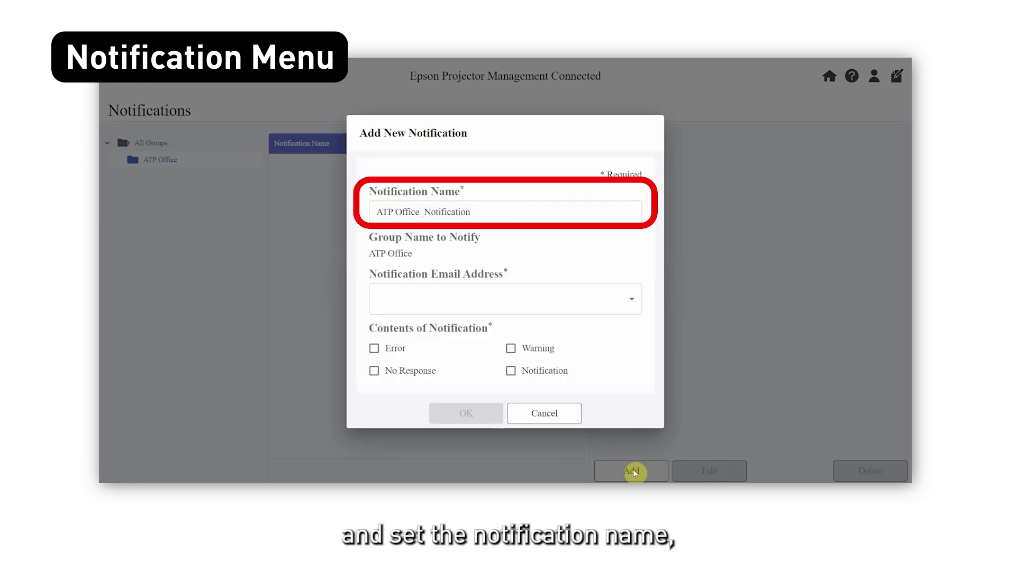
Step: Rename the notification to 'ATP Office_Error Messages'
{"action": "left_click", "coordinate": [494, 211]}
{"action": "key", "text": "BackSpace"}
{"action": "key", "text": "BackSpace"}
{"action": "key", "text": "BackSpace"}
{"action": "key", "text": "BackSpace"}
{"action": "key", "text": "BackSpace"}
{"action": "key", "text": "BackSpace"}
{"action": "key", "text": "BackSpace"}
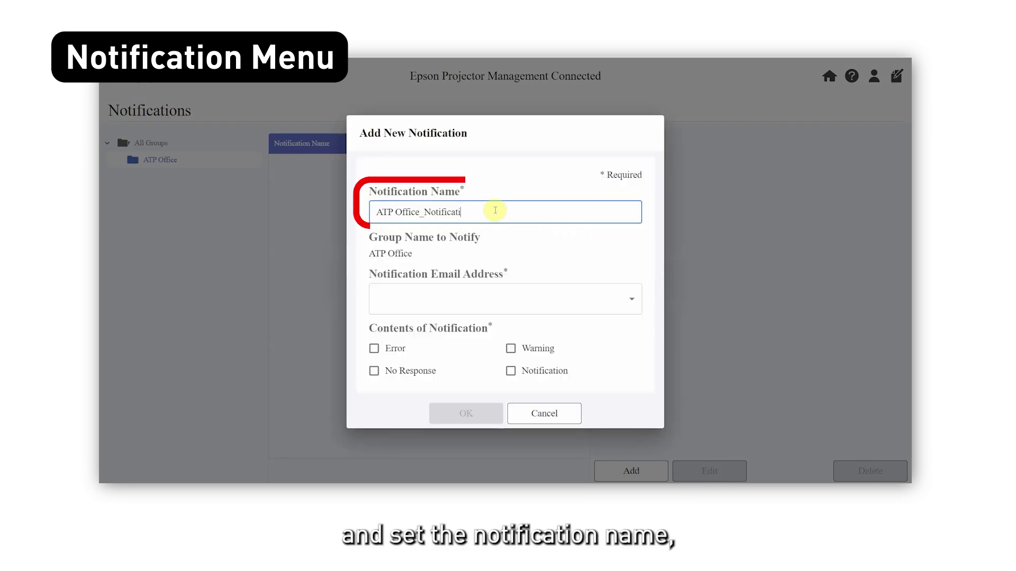
{"action": "key", "text": "BackSpace"}
{"action": "key", "text": "BackSpace"}
{"action": "key", "text": "BackSpace"}
{"action": "key", "text": "BackSpace"}
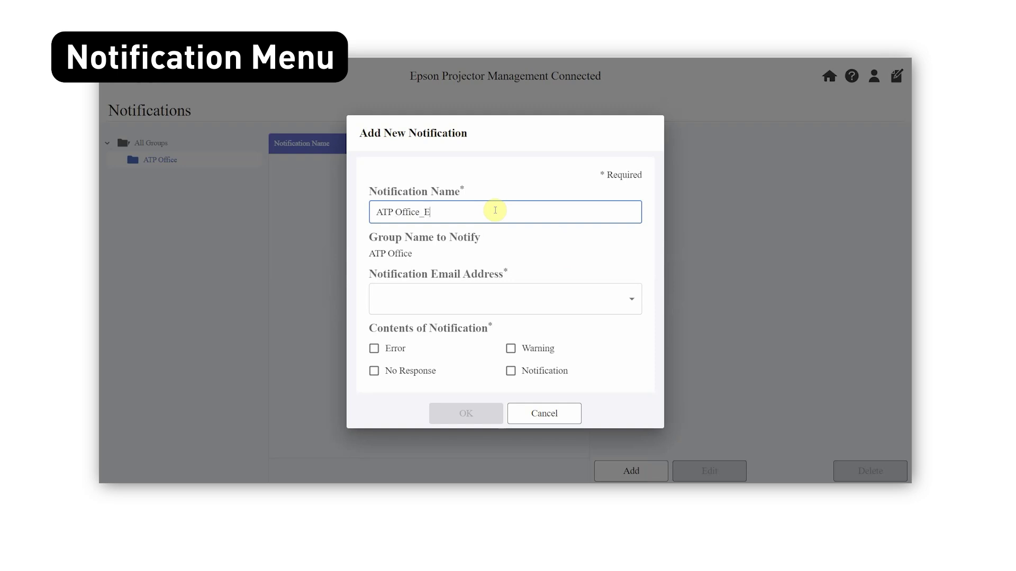
{"action": "type", "text": "Error Messages"}
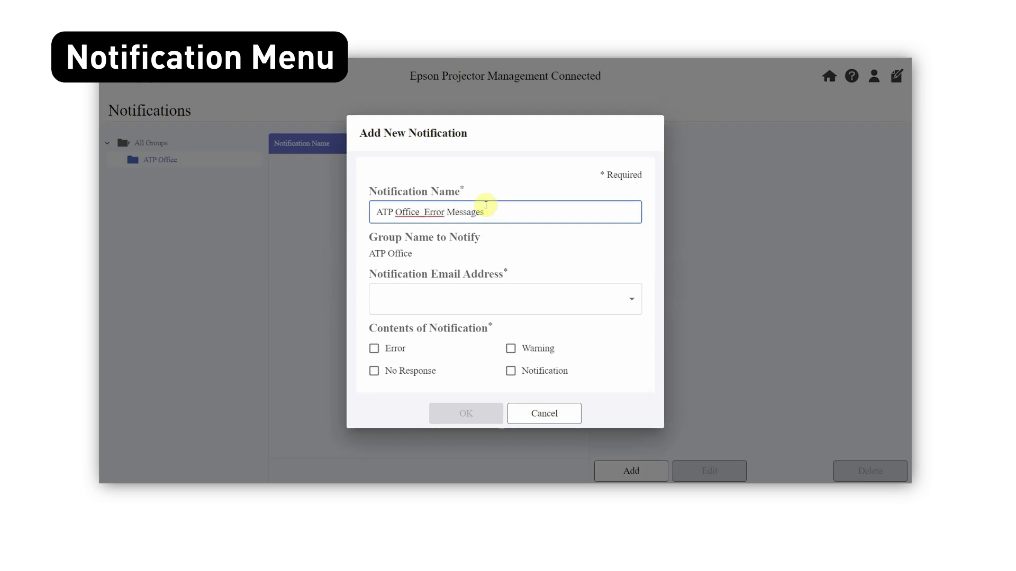
Step: Send it to the first email address for Error events and save the notification
{"action": "left_click", "coordinate": [476, 301]}
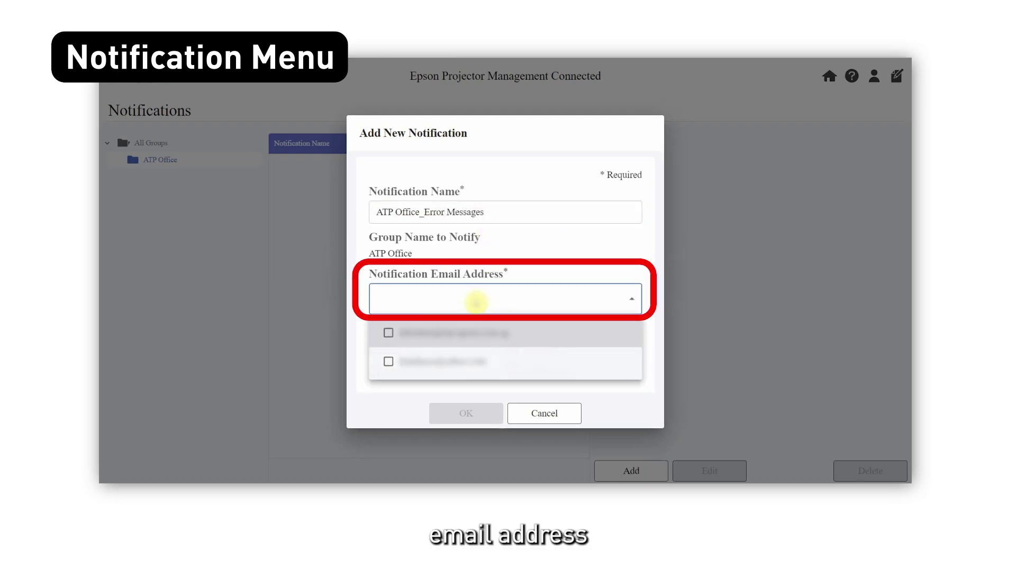
{"action": "left_click", "coordinate": [453, 334]}
{"action": "left_click", "coordinate": [652, 321]}
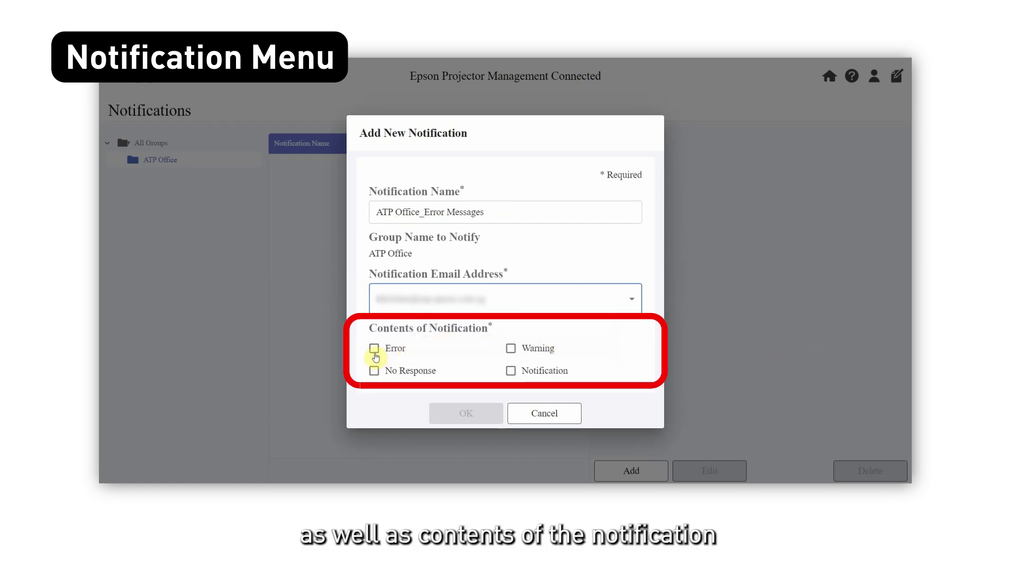
{"action": "left_click", "coordinate": [373, 350]}
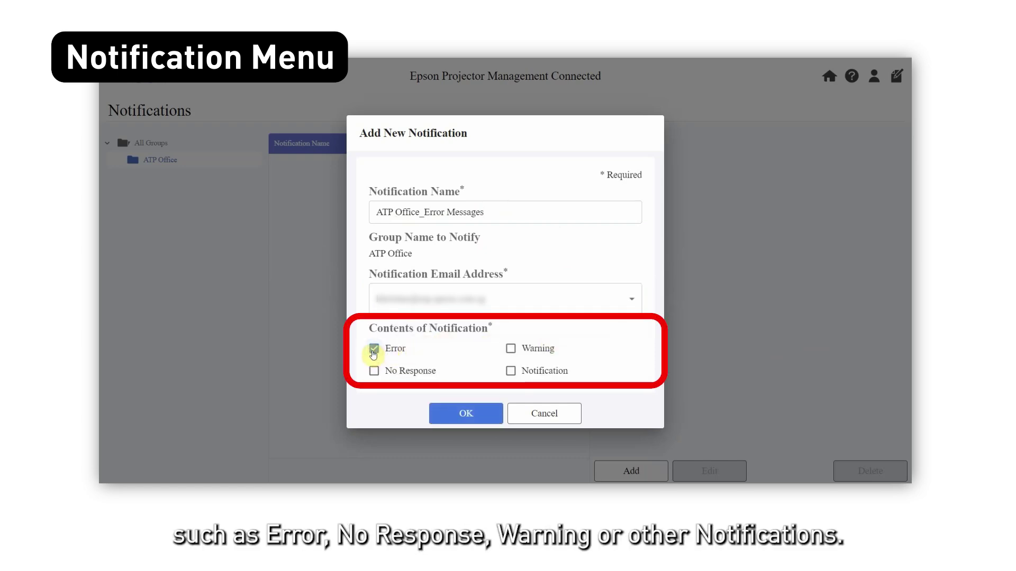
{"action": "left_click", "coordinate": [465, 414]}
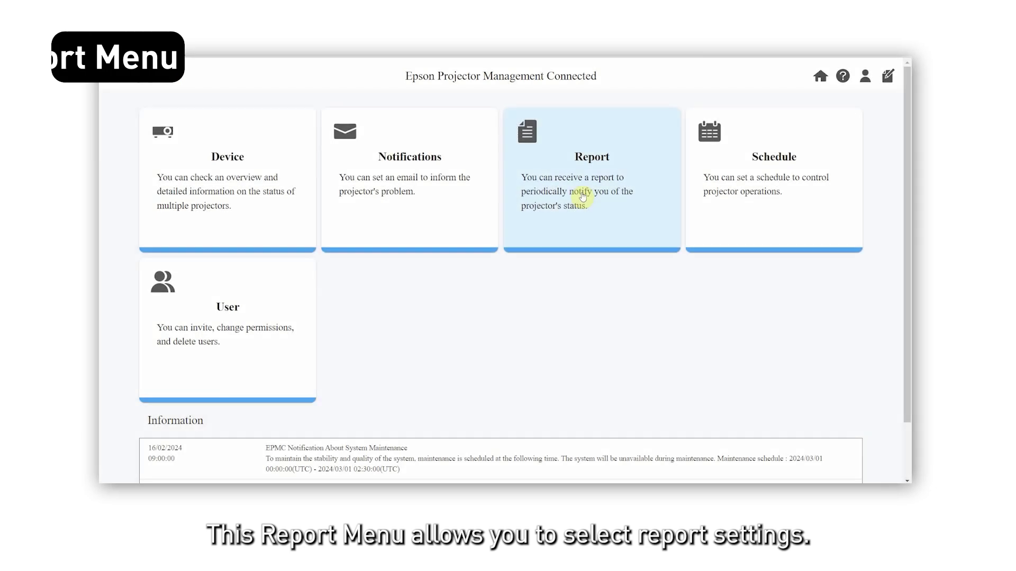
Step: Open the Report section and select the ATP Office group
{"action": "left_click", "coordinate": [582, 197]}
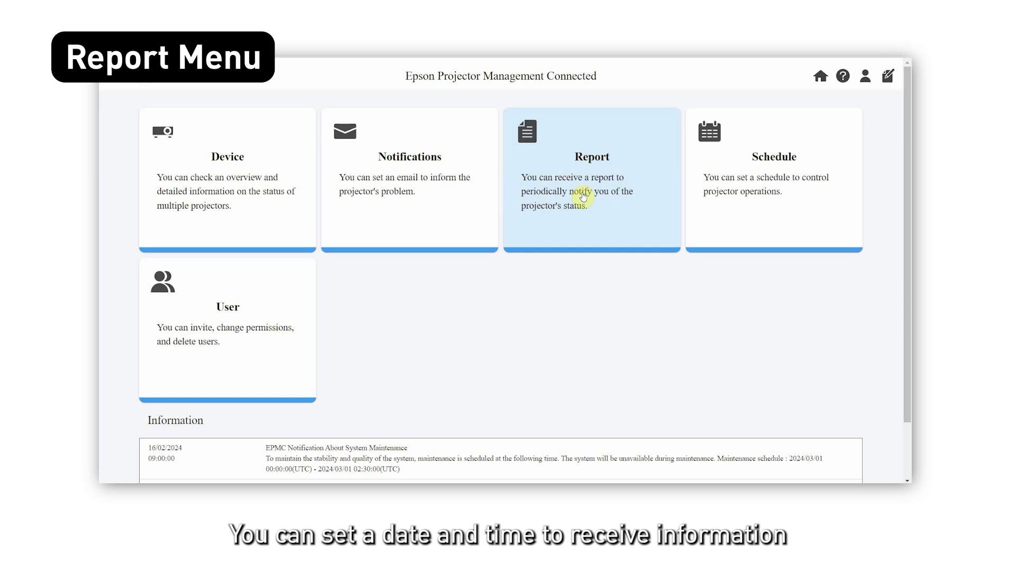
{"action": "left_click", "coordinate": [583, 197]}
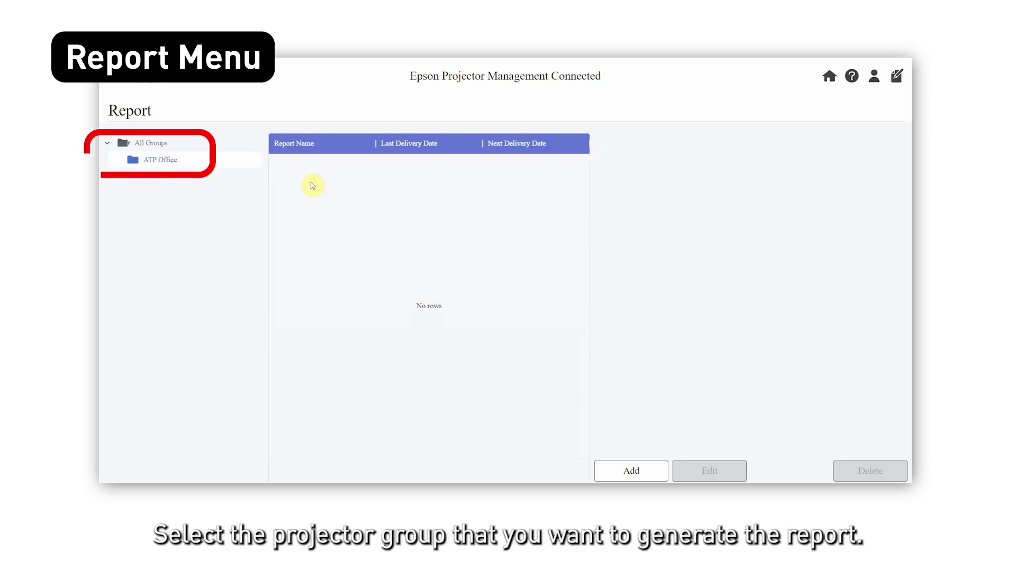
{"action": "left_click", "coordinate": [148, 159]}
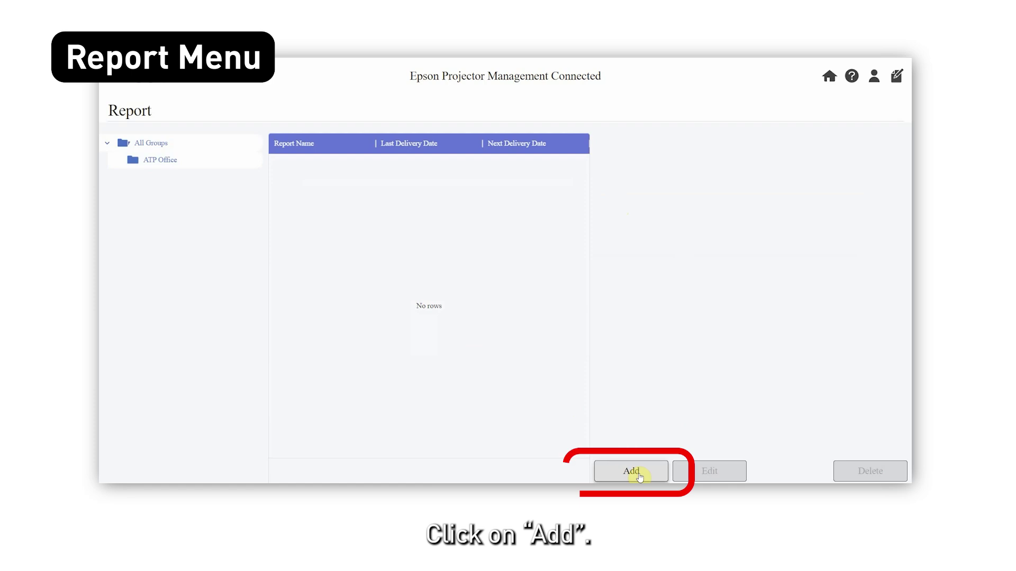
Step: Add a new report and replace the end of its name with 'L4_report'
{"action": "left_click", "coordinate": [639, 473]}
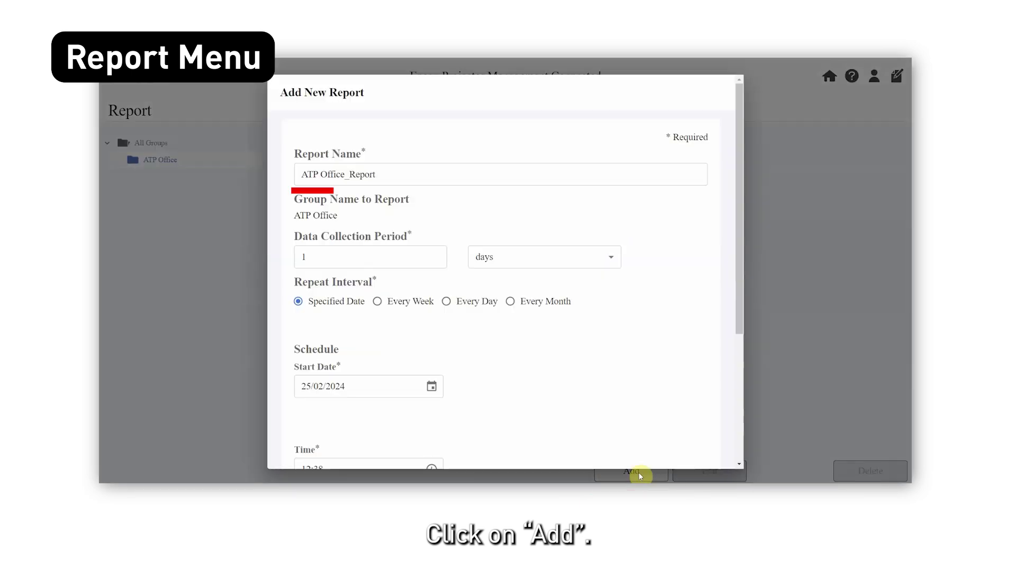
{"action": "double_click", "coordinate": [396, 173]}
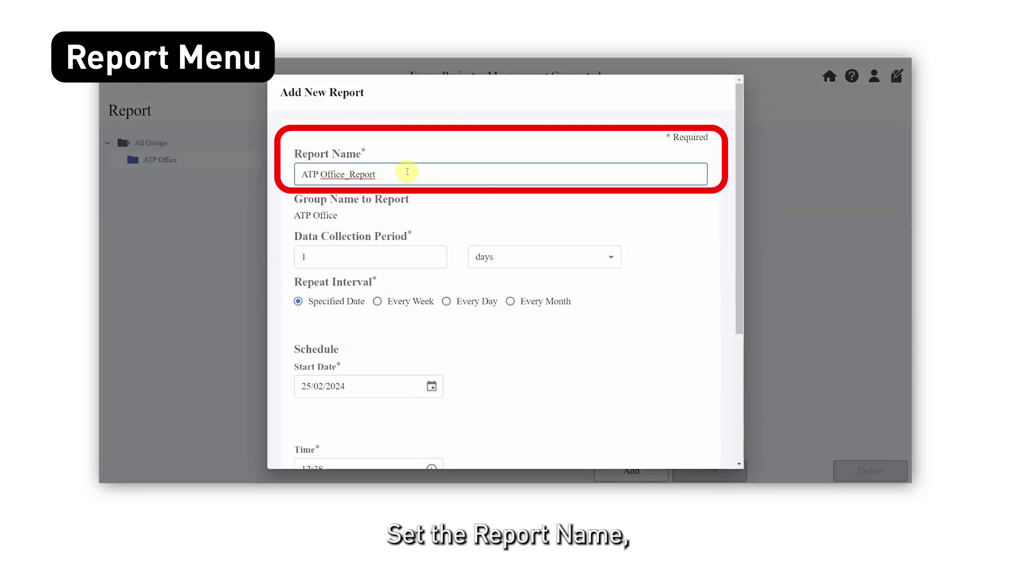
{"action": "left_click", "coordinate": [407, 172]}
{"action": "key", "text": "BackSpace"}
{"action": "key", "text": "BackSpace"}
{"action": "key", "text": "BackSpace"}
{"action": "key", "text": "BackSpace"}
{"action": "key", "text": "BackSpace"}
{"action": "key", "text": "BackSpace"}
{"action": "key", "text": "BackSpace"}
{"action": "type", "text": "L4_report"}
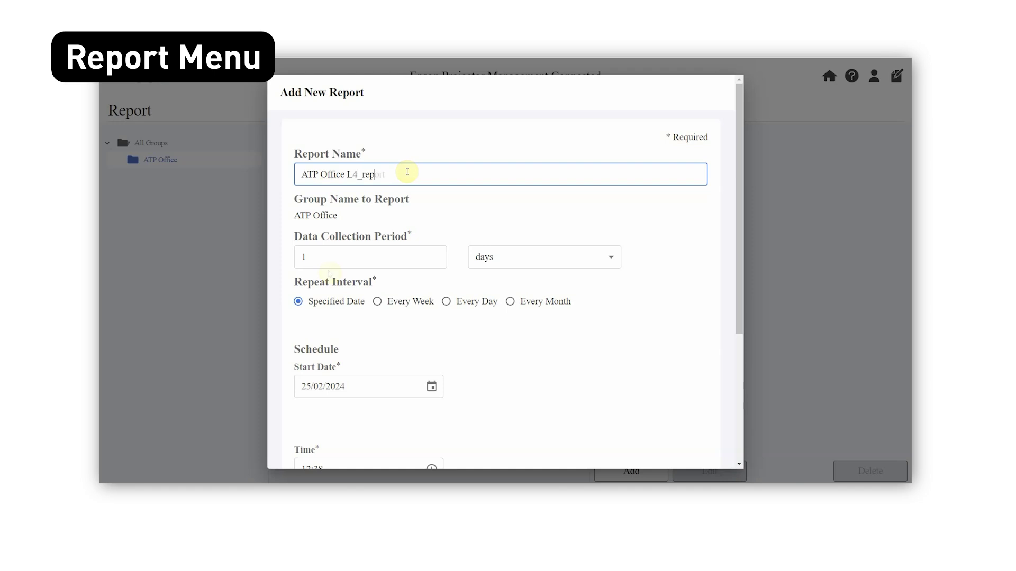
Step: Set weekly data collection, repeating every week on Monday through Friday
{"action": "left_click", "coordinate": [611, 257]}
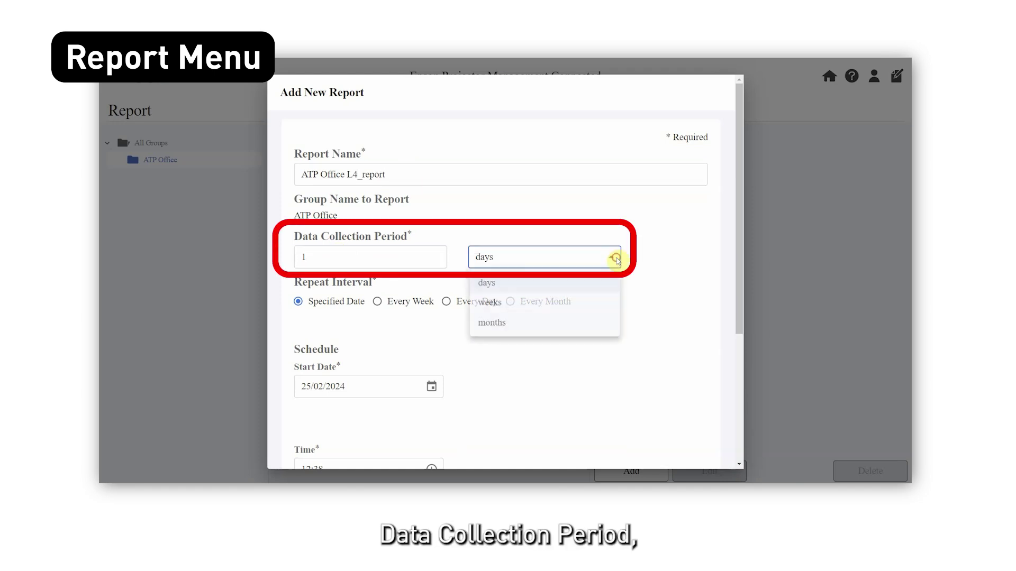
{"action": "left_click", "coordinate": [519, 305]}
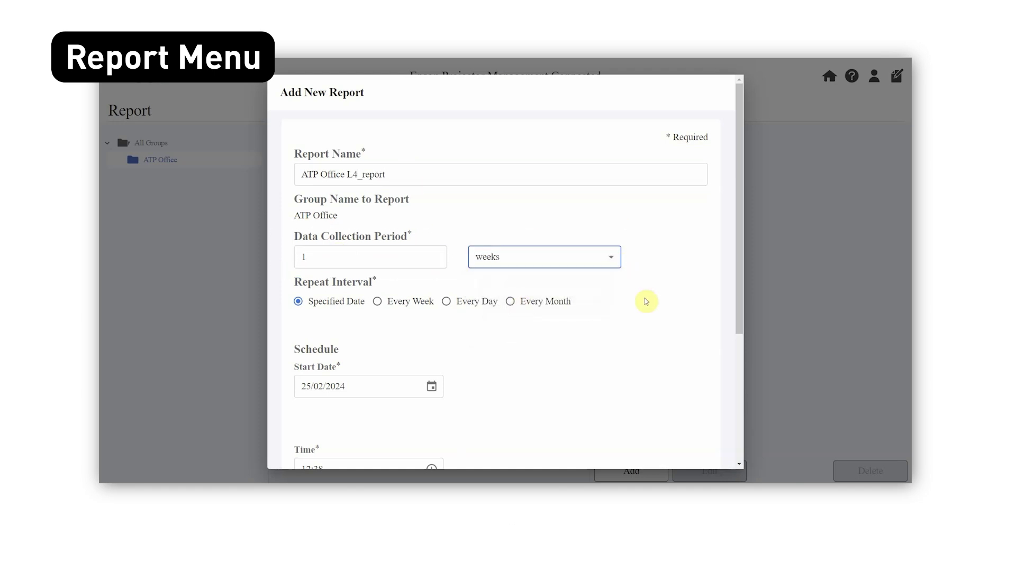
{"action": "scroll", "coordinate": [631, 301], "scroll_direction": "down", "scroll_amount": 1}
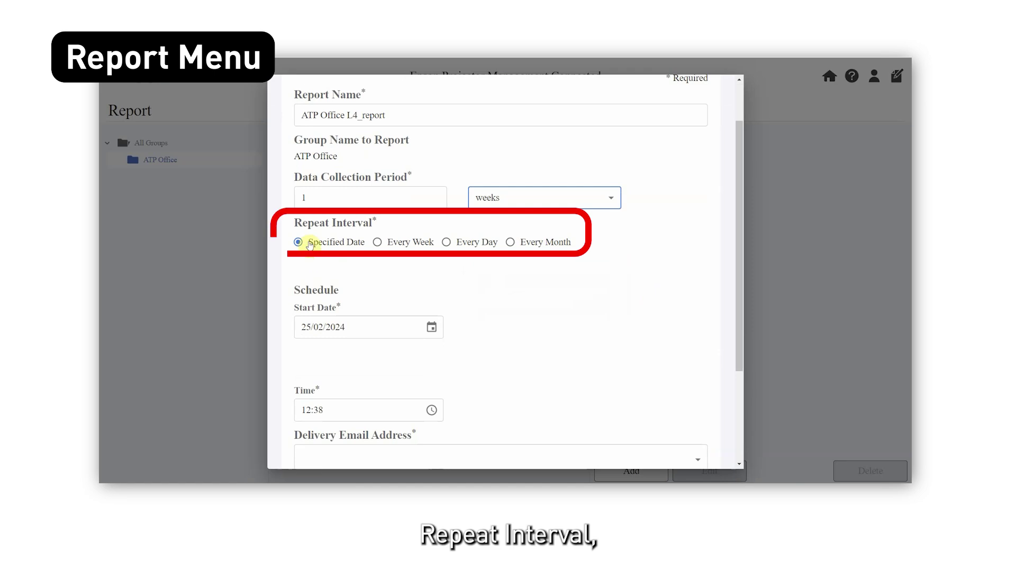
{"action": "left_click", "coordinate": [416, 247]}
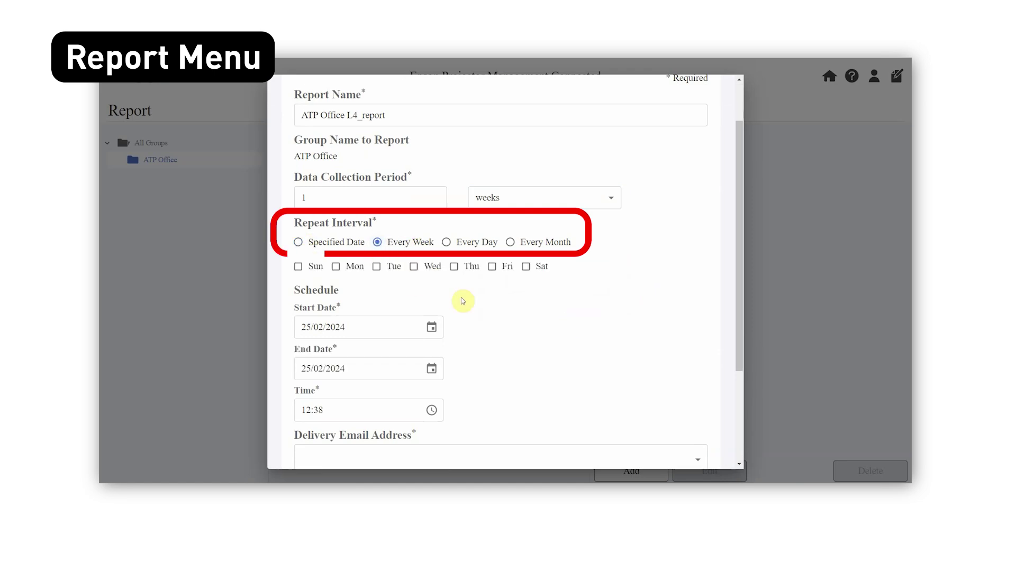
{"action": "left_click", "coordinate": [339, 267]}
{"action": "left_click", "coordinate": [396, 267]}
{"action": "left_click", "coordinate": [418, 266]}
{"action": "left_click", "coordinate": [455, 267]}
{"action": "left_click", "coordinate": [493, 266]}
{"action": "scroll", "coordinate": [592, 282], "scroll_direction": "down", "scroll_amount": 1}
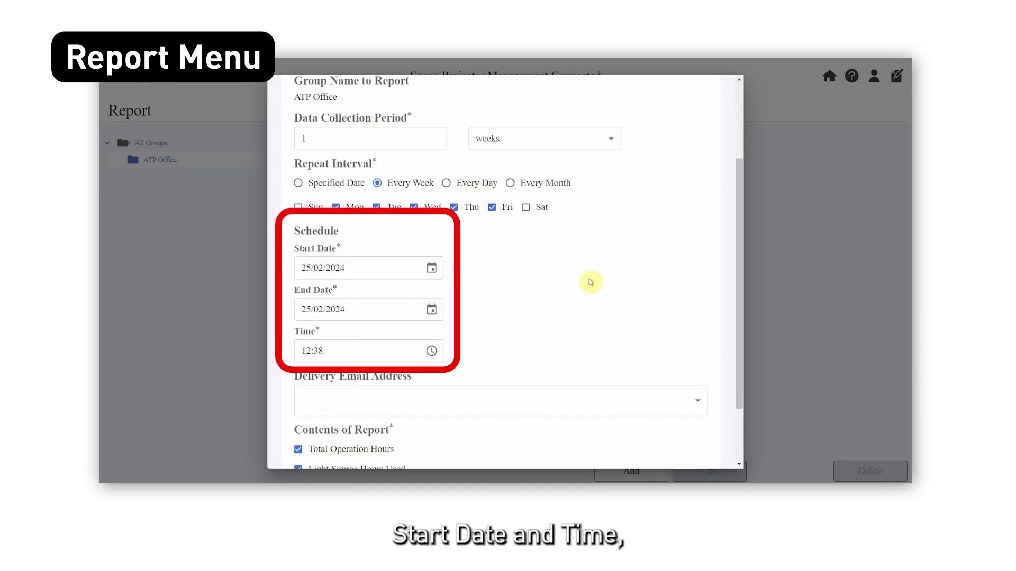
Step: Set the report to run from 26/02/2024 to 31/03/2024
{"action": "left_click", "coordinate": [432, 268]}
{"action": "left_click", "coordinate": [313, 420]}
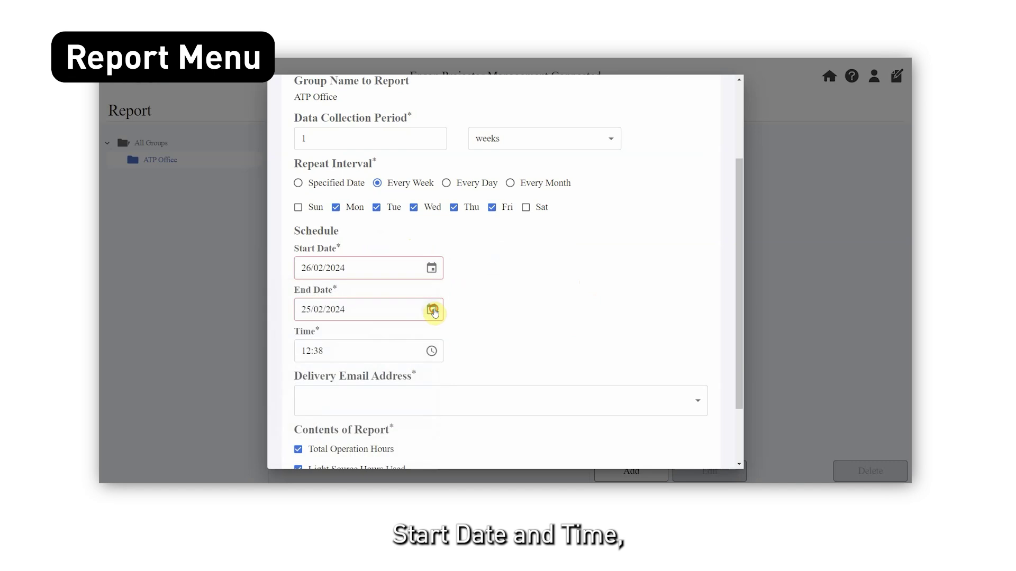
{"action": "left_click", "coordinate": [431, 309]}
{"action": "left_click", "coordinate": [424, 138]}
{"action": "left_click", "coordinate": [291, 280]}
Step: Choose the first delivery email address for the report
{"action": "scroll", "coordinate": [551, 306], "scroll_direction": "down", "scroll_amount": 2}
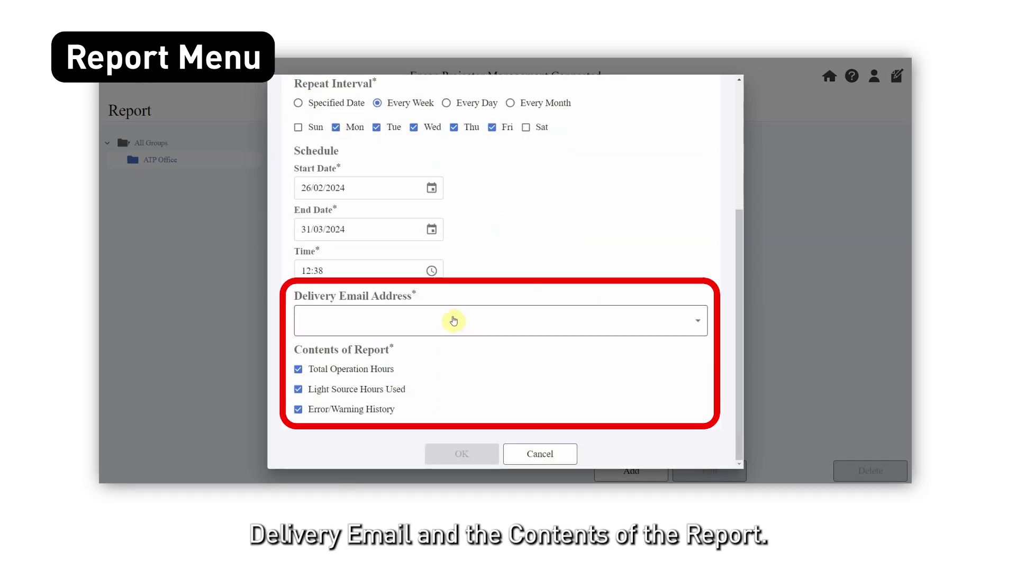
{"action": "left_click", "coordinate": [454, 321]}
{"action": "left_click", "coordinate": [363, 355]}
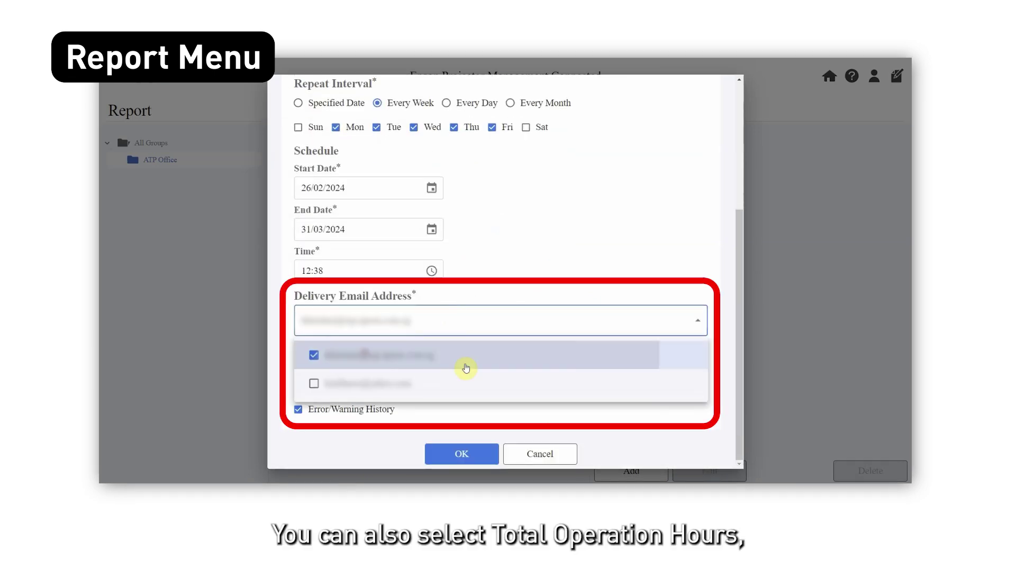
{"action": "left_click", "coordinate": [562, 437]}
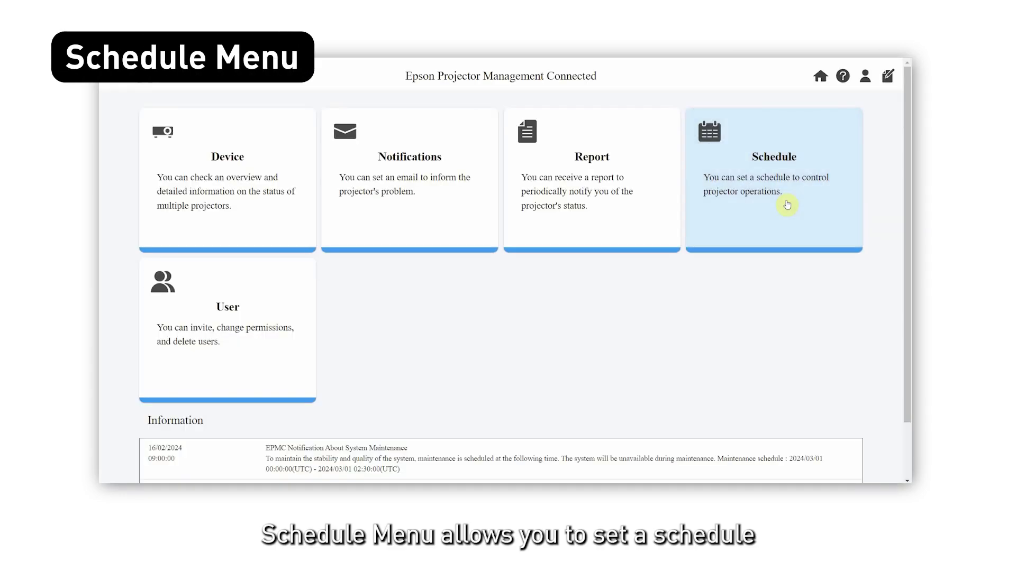
Step: On the Schedule page, select ROOM.A4 under ATP Office and add a new schedule
{"action": "left_click", "coordinate": [787, 205]}
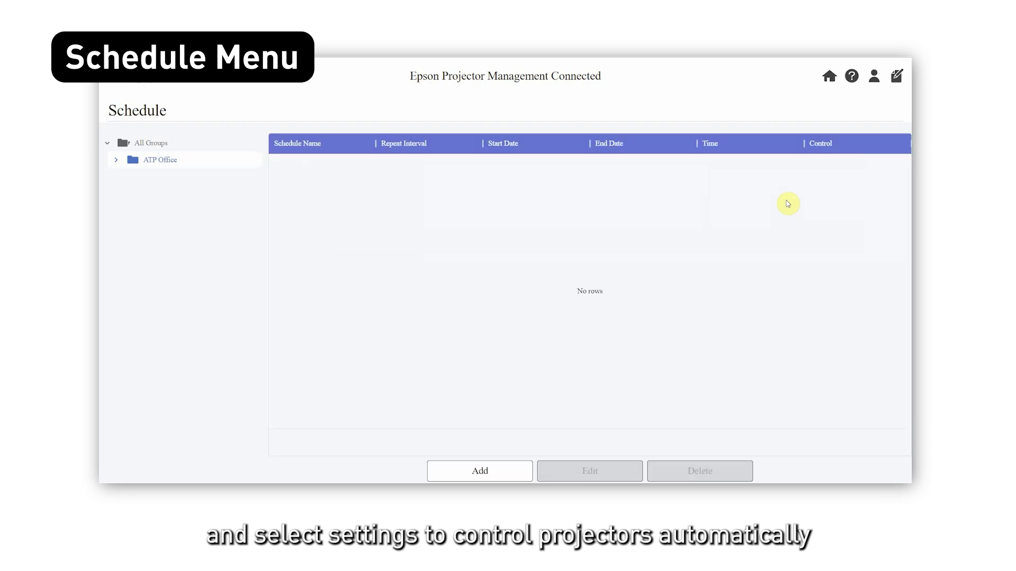
{"action": "left_click", "coordinate": [127, 144]}
{"action": "left_click", "coordinate": [133, 159]}
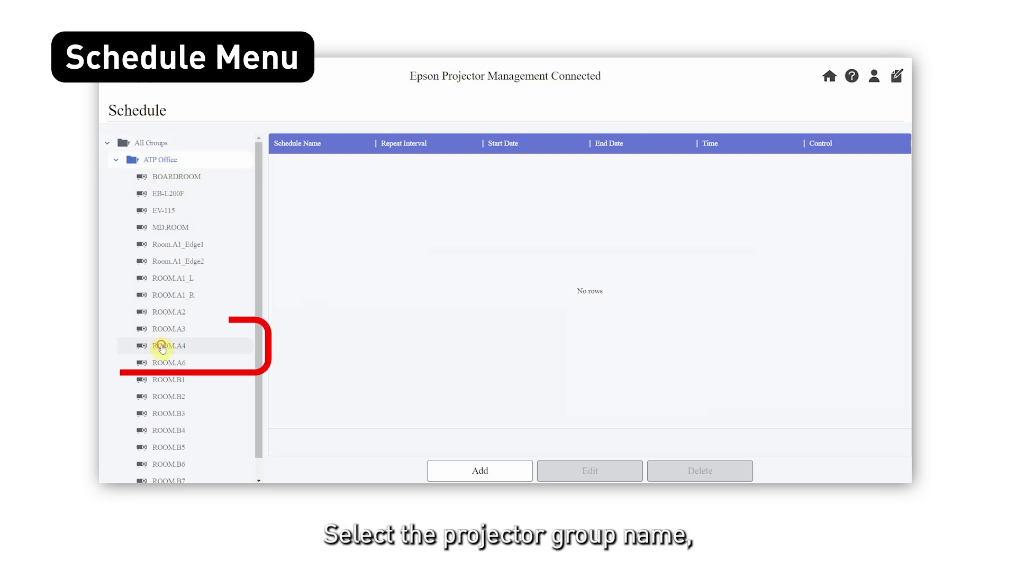
{"action": "left_click", "coordinate": [162, 347]}
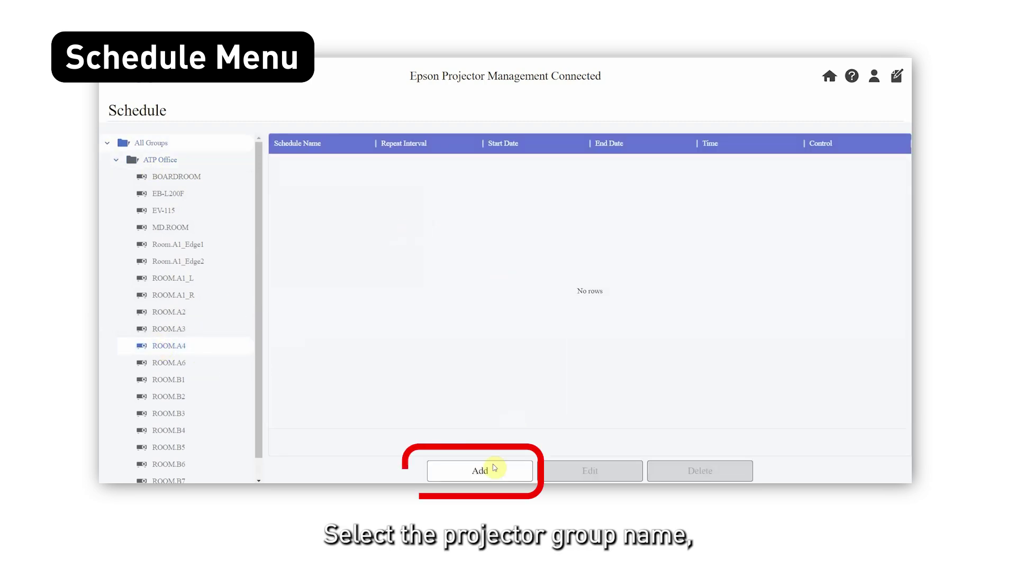
{"action": "left_click", "coordinate": [490, 478]}
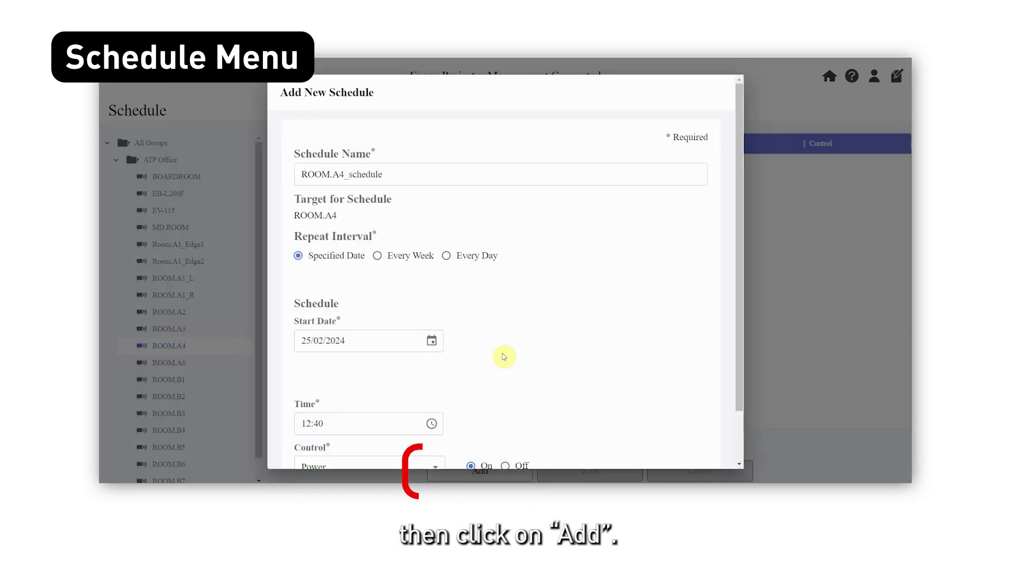
Step: Make the ROOM.A4 schedule repeat every week until 30/04/2024
{"action": "left_click", "coordinate": [406, 175]}
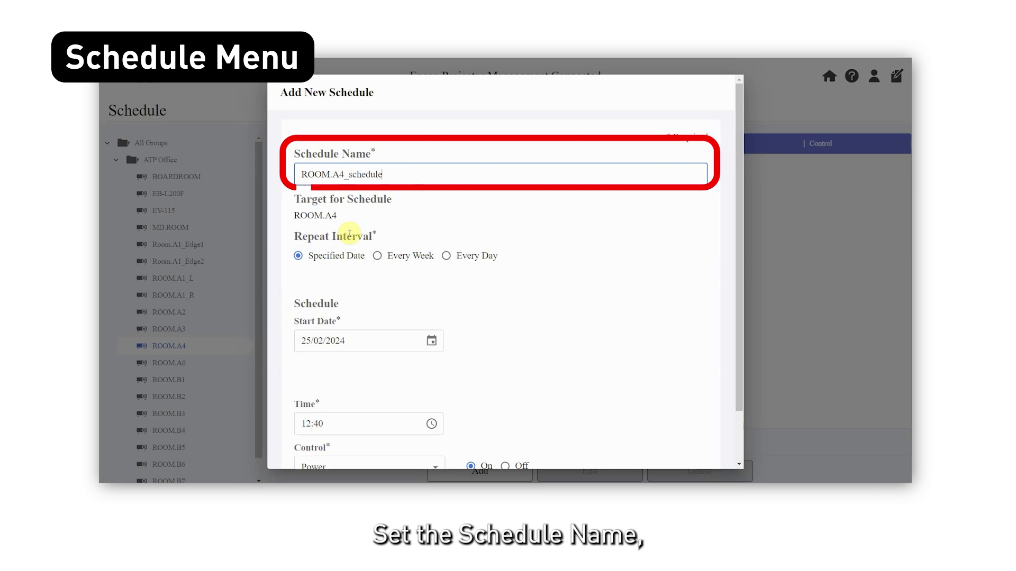
{"action": "left_click", "coordinate": [376, 255]}
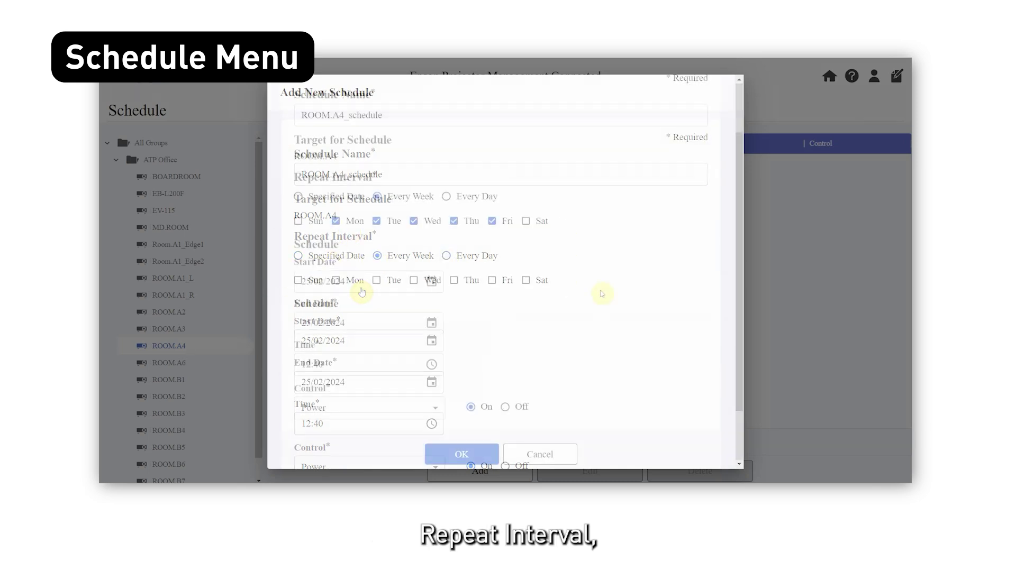
{"action": "left_click", "coordinate": [432, 323]}
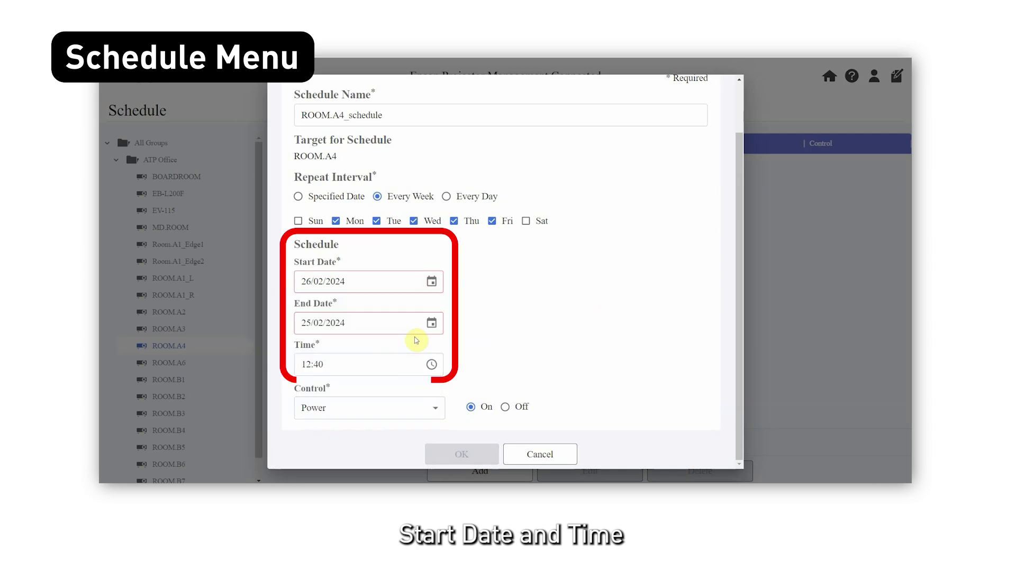
{"action": "left_click", "coordinate": [424, 150]}
{"action": "left_click", "coordinate": [341, 286]}
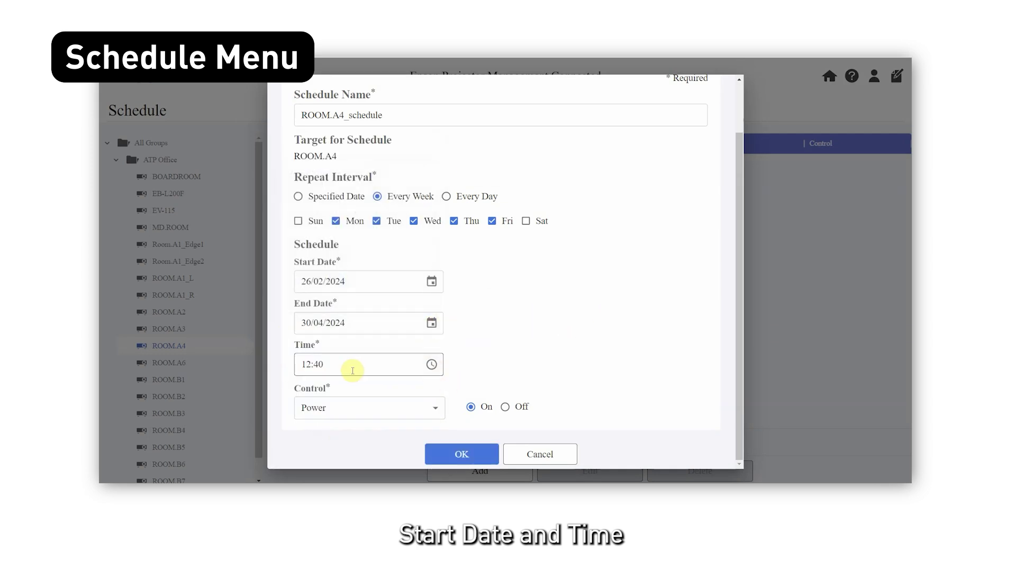
Step: Set the time to 09:00, keep Power On as the control action, and save
{"action": "left_click", "coordinate": [431, 364]}
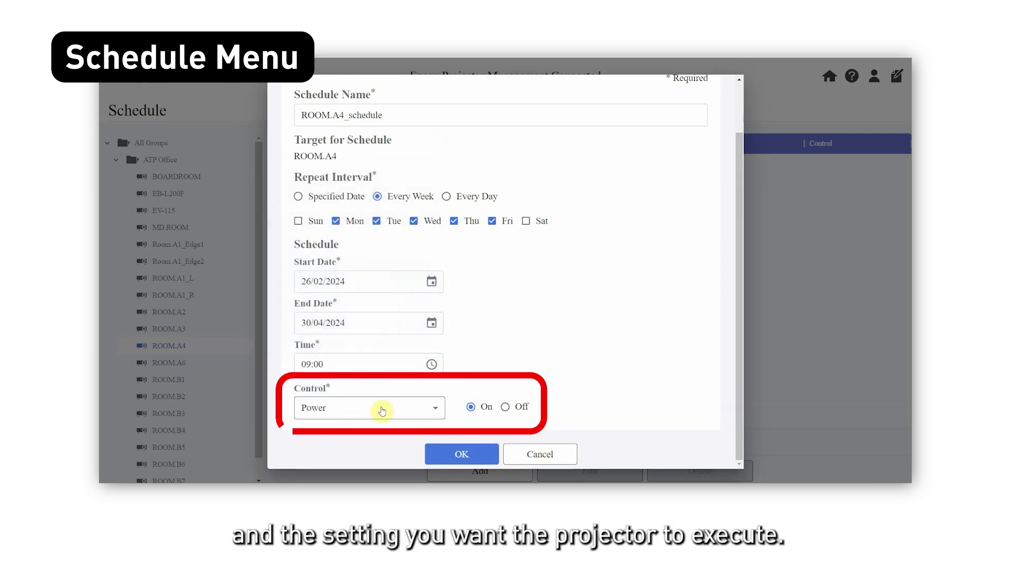
{"action": "left_click", "coordinate": [422, 408]}
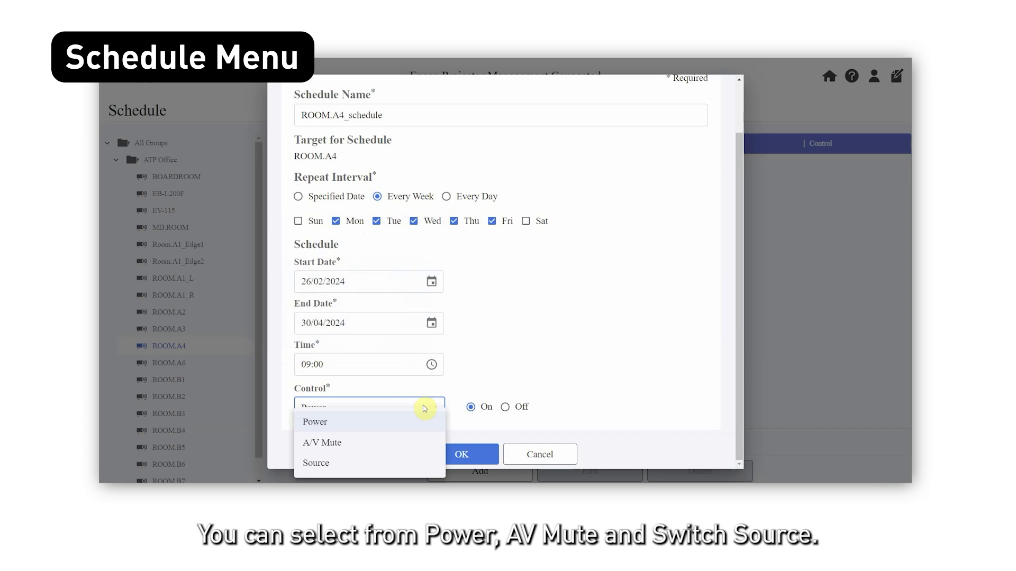
{"action": "left_click", "coordinate": [323, 421]}
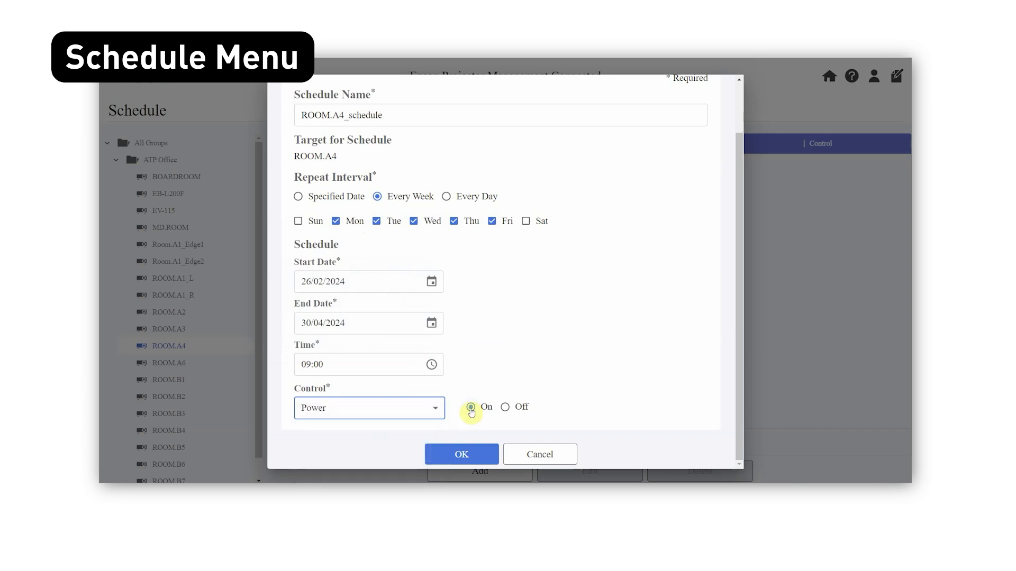
{"action": "left_click", "coordinate": [460, 456]}
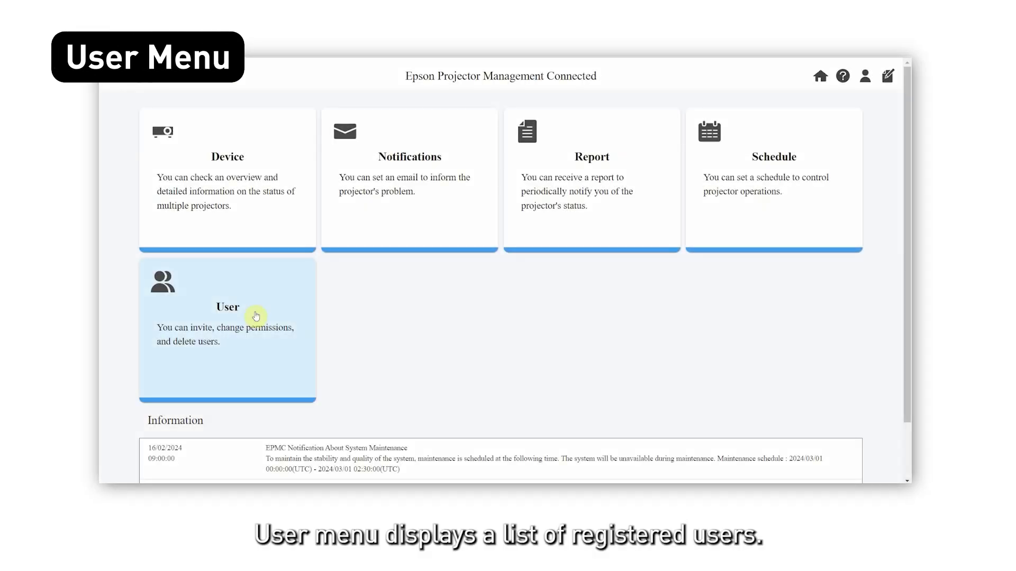
Step: On the User page, open the Add User invitation form
{"action": "left_click", "coordinate": [256, 316]}
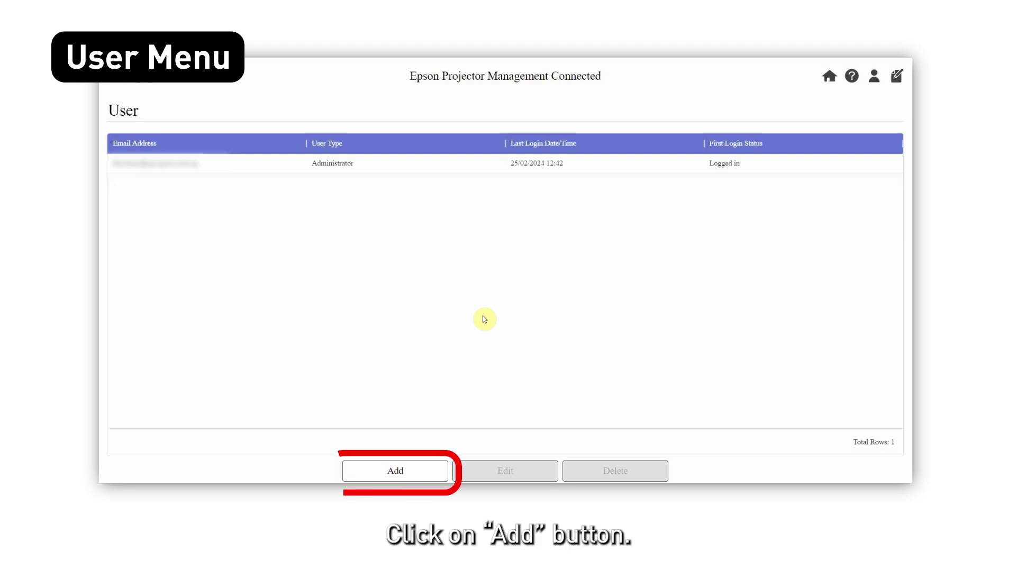
{"action": "left_click", "coordinate": [405, 474]}
{"action": "left_click", "coordinate": [404, 472]}
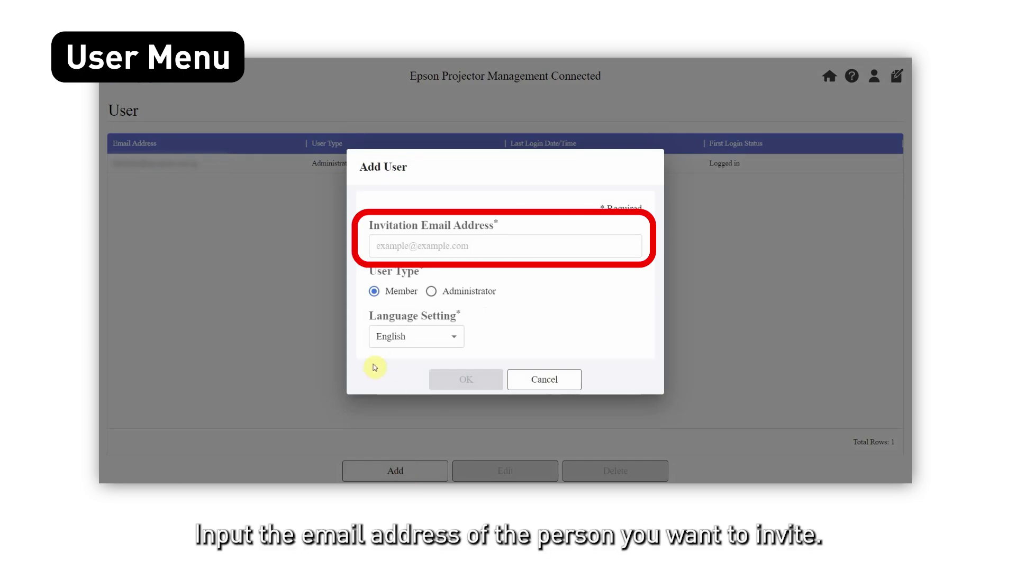
Step: Enter the invitee's email address and keep English as the user's language
{"action": "left_click", "coordinate": [476, 254]}
{"action": "type", "text": "user@example.com"}
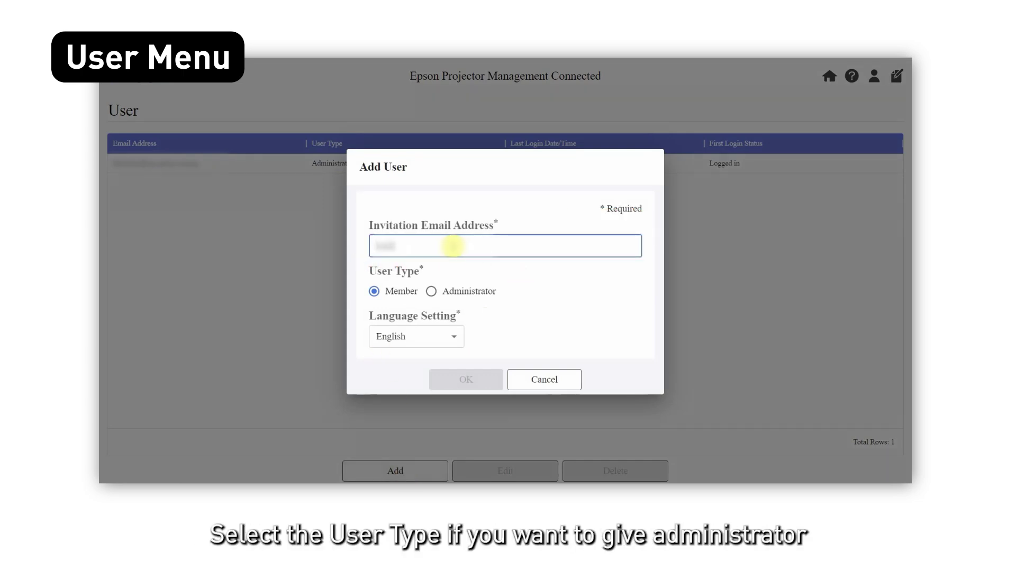
{"action": "left_click", "coordinate": [453, 337]}
{"action": "left_click", "coordinate": [394, 359]}
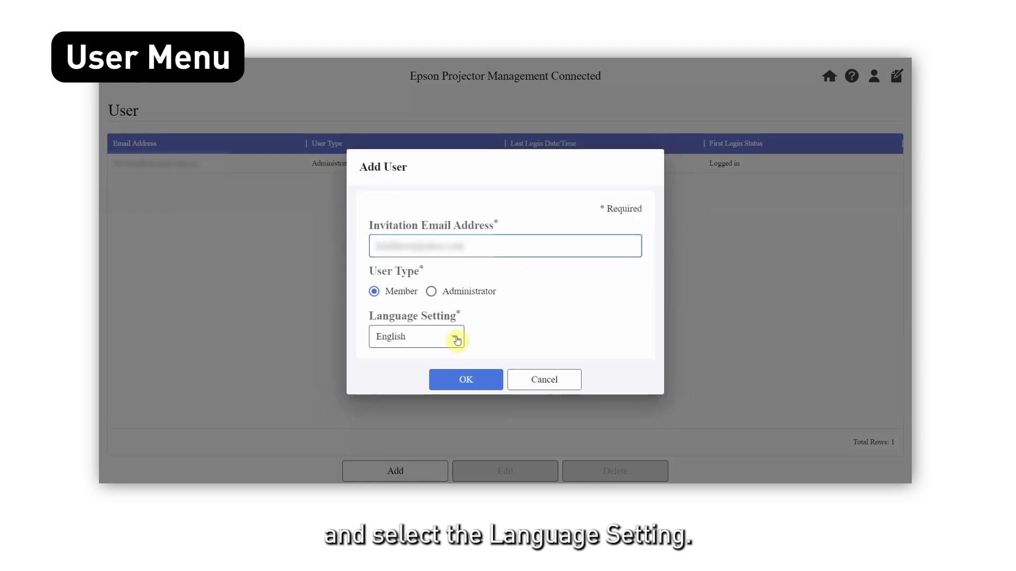
{"action": "left_click", "coordinate": [453, 338]}
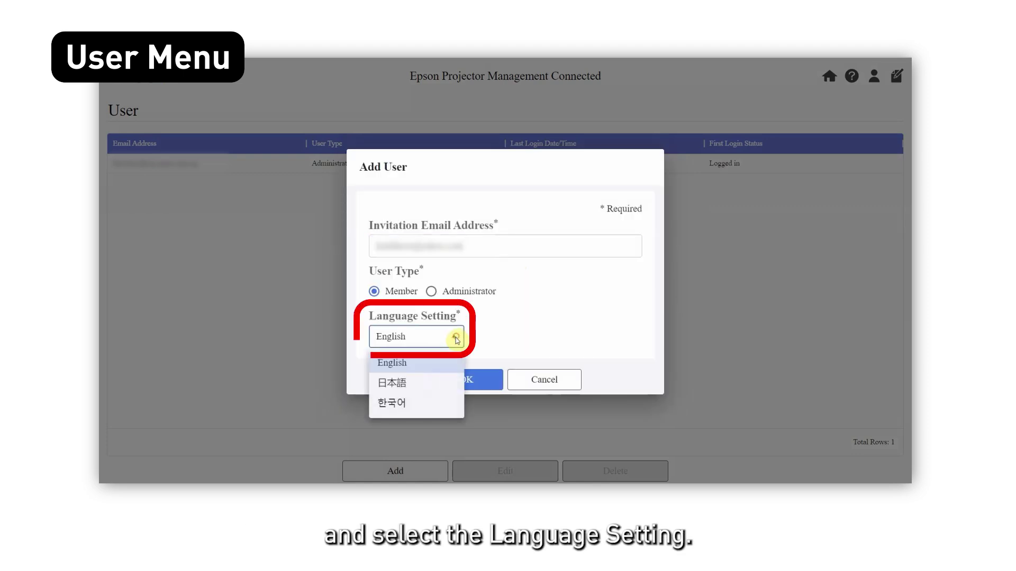
{"action": "left_click", "coordinate": [400, 364]}
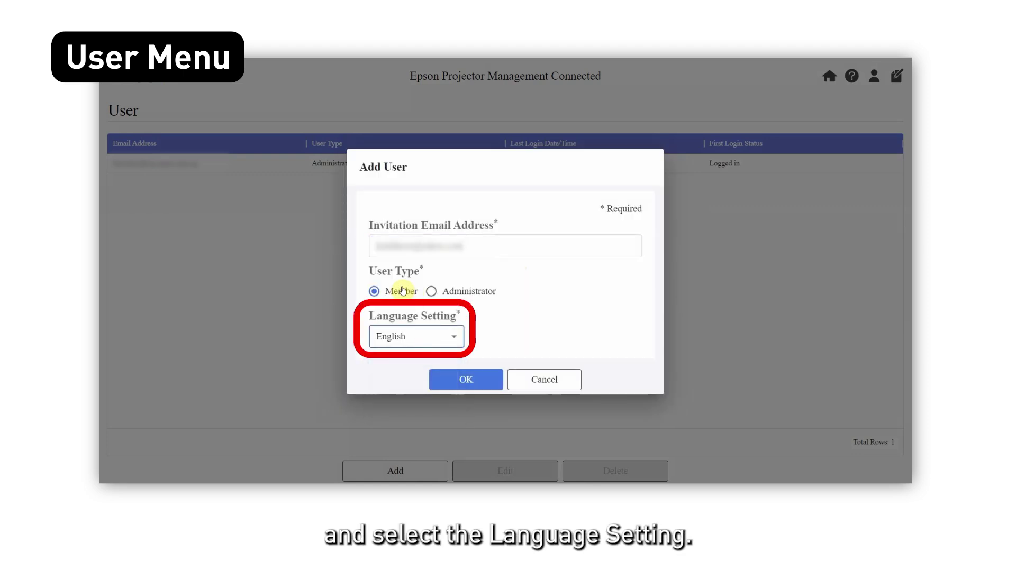
Step: Confirm the Member invitation, then open the new user's settings for editing
{"action": "left_click", "coordinate": [471, 380]}
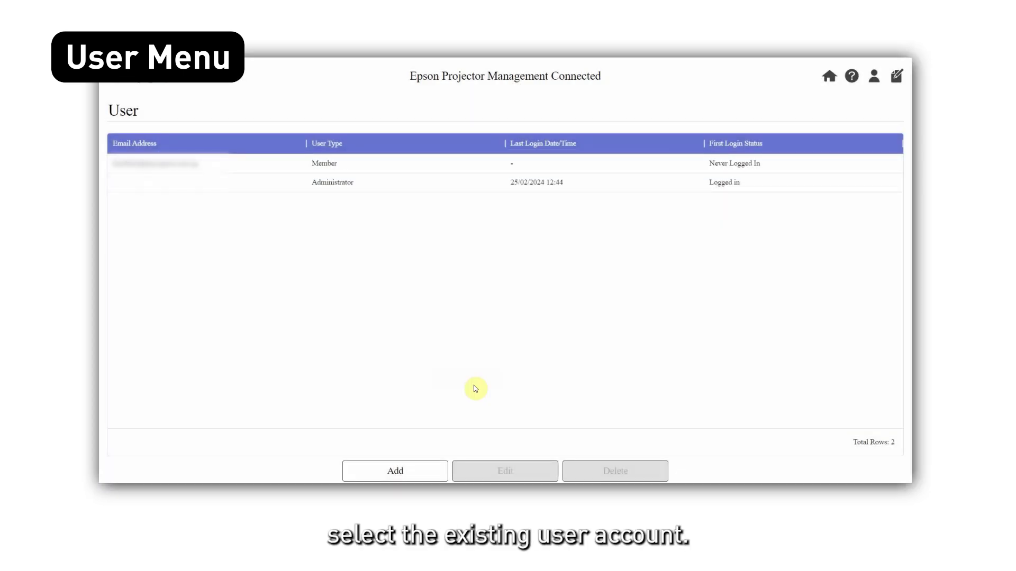
{"action": "left_click", "coordinate": [159, 165]}
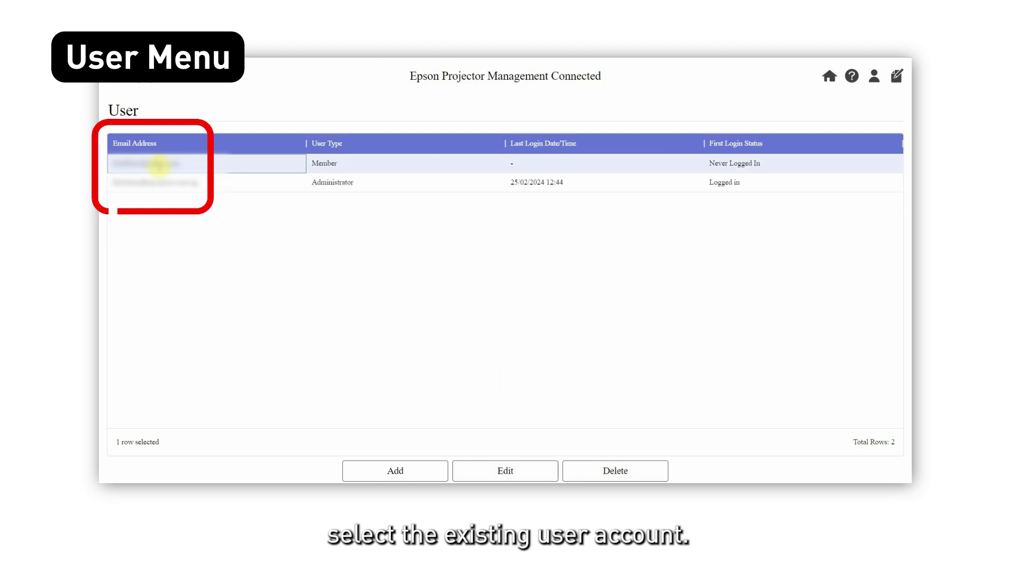
{"action": "left_click", "coordinate": [505, 478]}
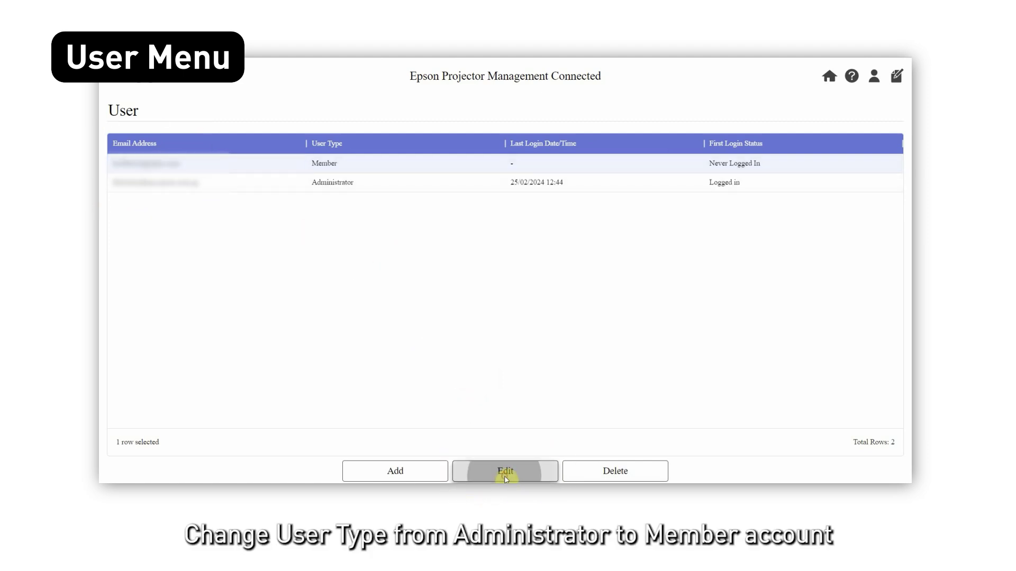